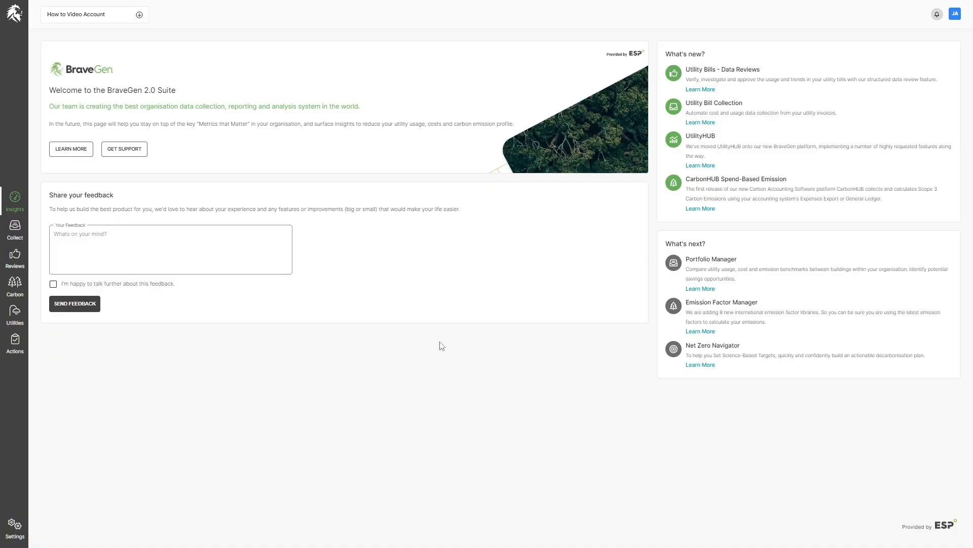
In account settings, enter the organisation's street address and accept the first Google suggestion.
{"action": "left_click", "coordinate": [16, 527]}
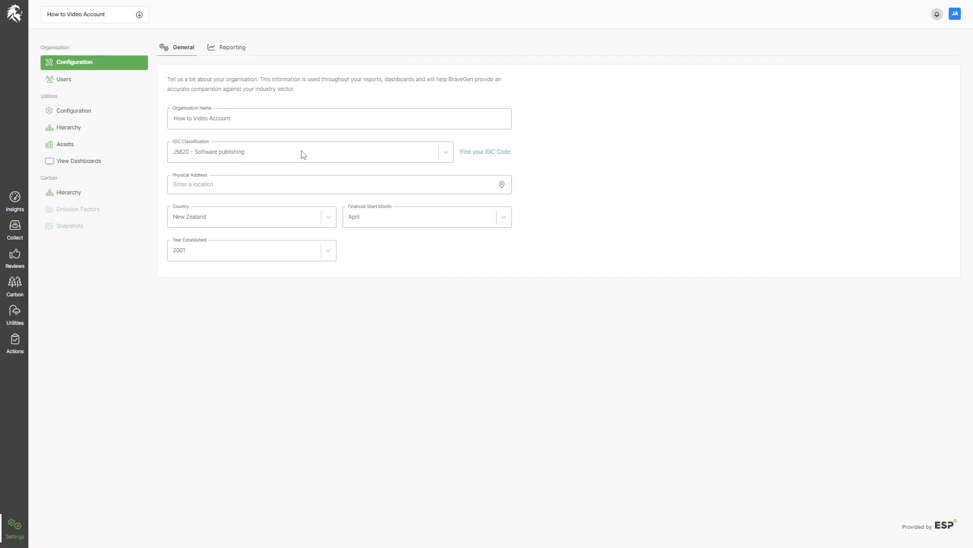
{"action": "left_click", "coordinate": [200, 186]}
{"action": "type", "text": "20-22 Gundry"}
{"action": "left_click", "coordinate": [206, 201]}
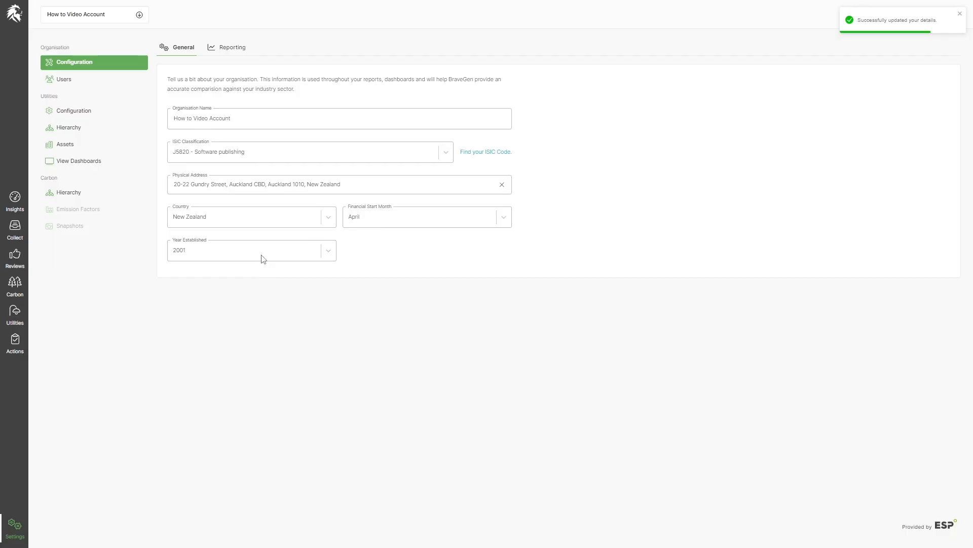
Review the Reporting tab's standard and base years, then show the Users list.
{"action": "left_click", "coordinate": [229, 51]}
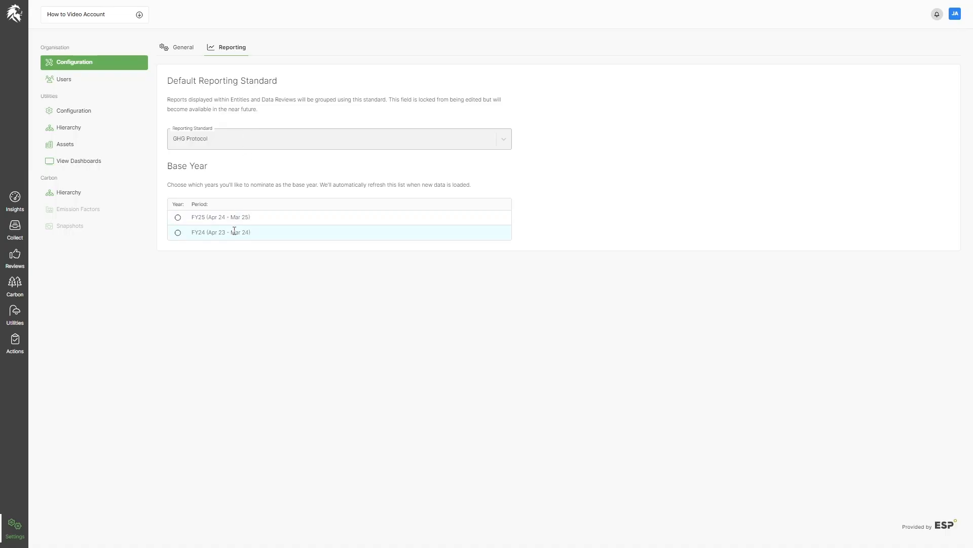
{"action": "left_click", "coordinate": [57, 81]}
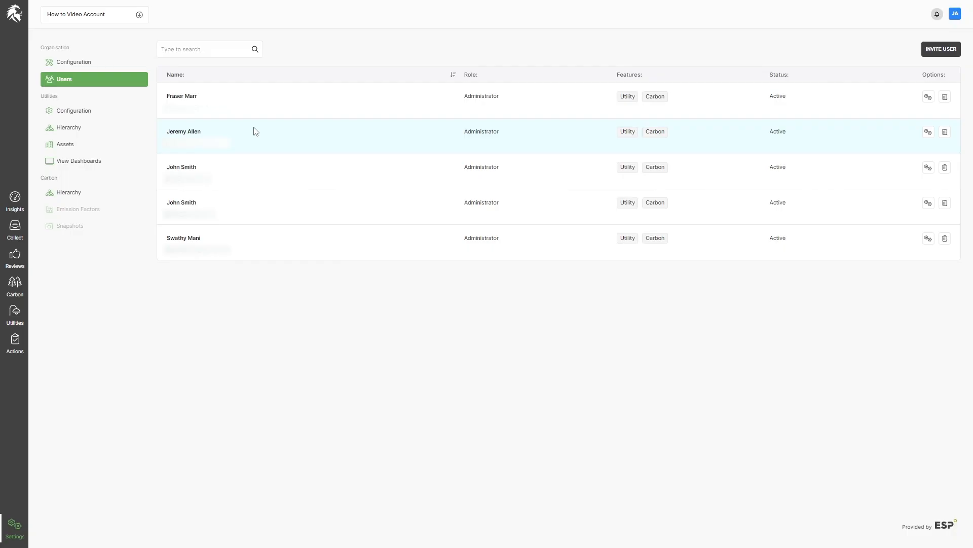
Start a user invitation and enter the new user's first, last and display names and e-mail.
{"action": "left_click", "coordinate": [941, 49]}
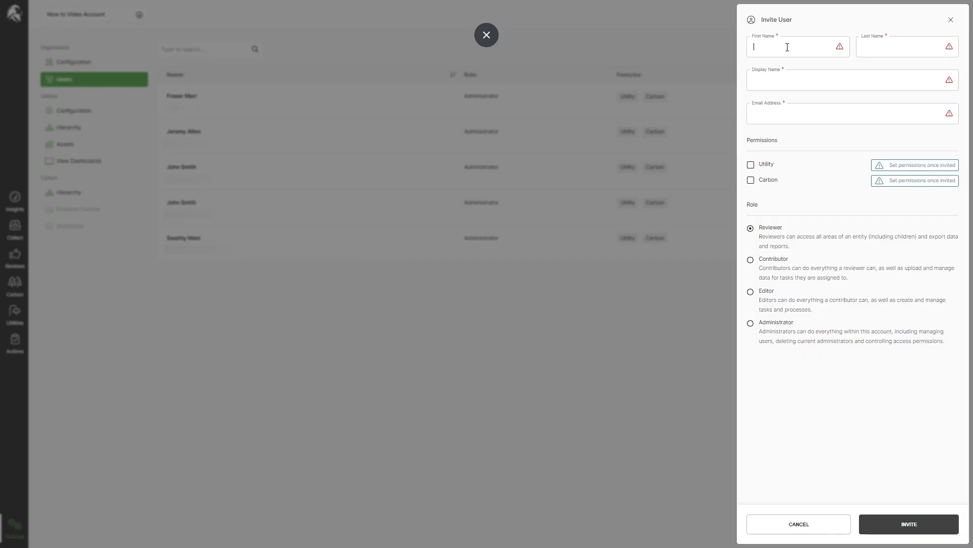
{"action": "left_click", "coordinate": [787, 48]}
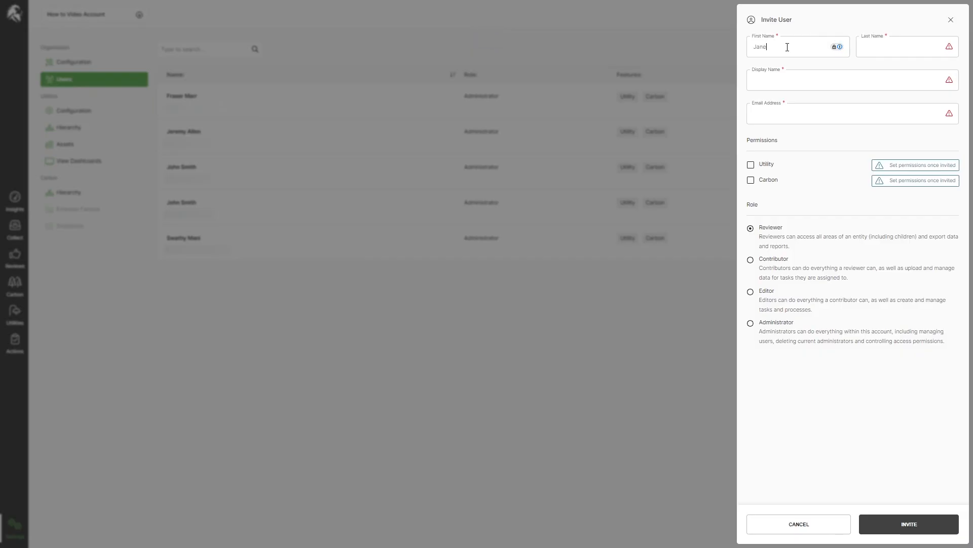
{"action": "key", "text": "Tab"}
{"action": "key", "text": "Tab"}
{"action": "key", "text": "BackSpace"}
{"action": "key", "text": "BackSpace"}
{"action": "key", "text": "BackSpace"}
{"action": "key", "text": "BackSpace"}
Give the invitee Utility and Carbon permissions and the Administrator role, then send the invite.
{"action": "left_click", "coordinate": [751, 165]}
{"action": "left_click", "coordinate": [751, 180]}
{"action": "left_click", "coordinate": [752, 323]}
{"action": "left_click", "coordinate": [939, 524]}
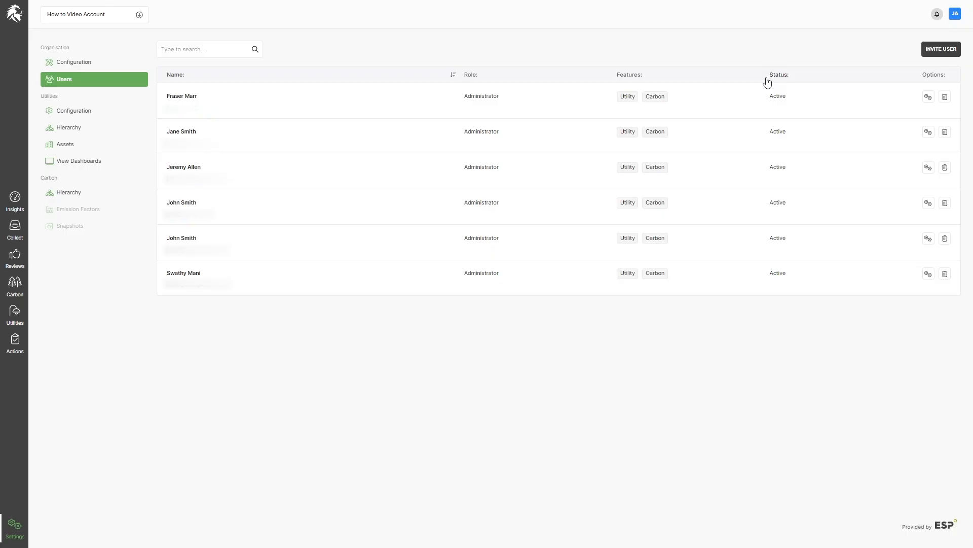
Grant an existing administrator Carbon access to the Bravegen HQ entity and dismiss the confirmation.
{"action": "left_click", "coordinate": [928, 167]}
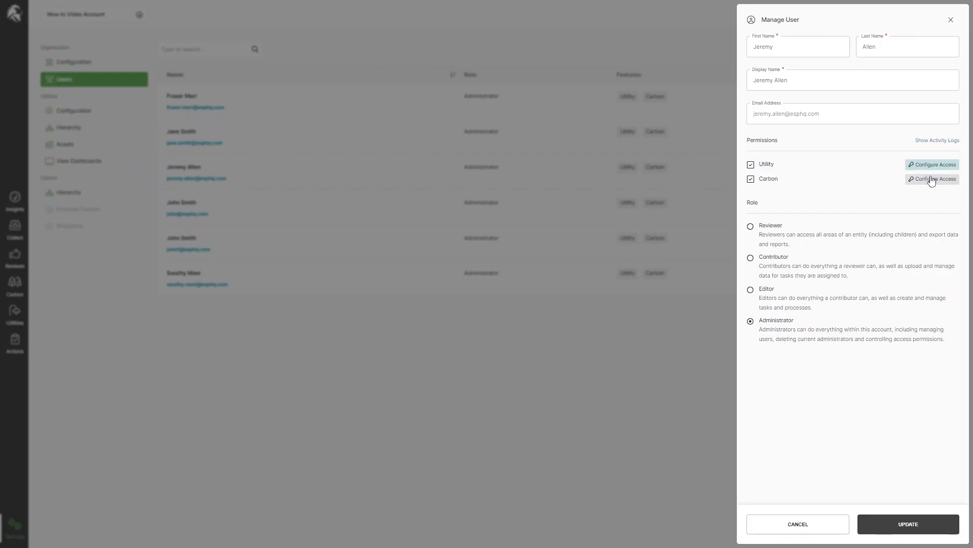
{"action": "left_click", "coordinate": [931, 179]}
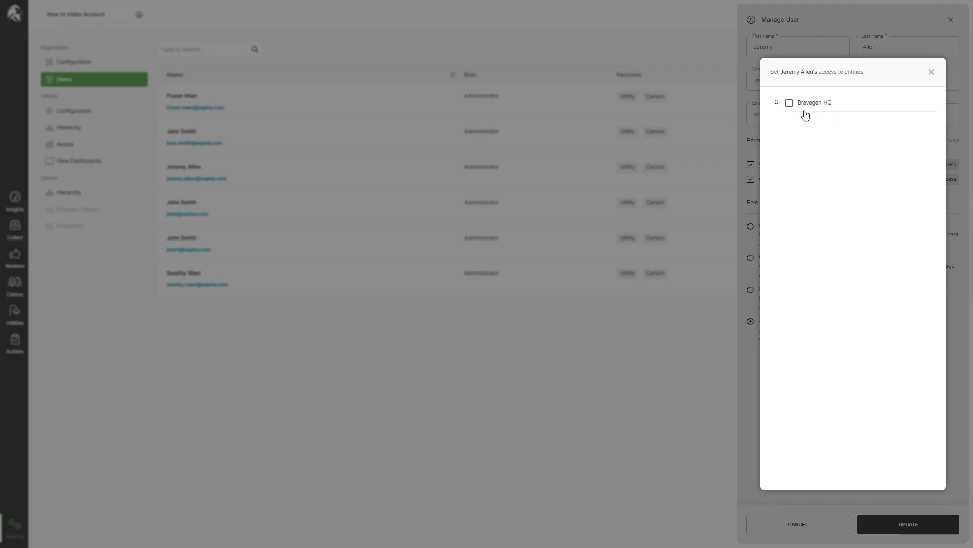
{"action": "left_click", "coordinate": [790, 103]}
{"action": "left_click", "coordinate": [932, 72]}
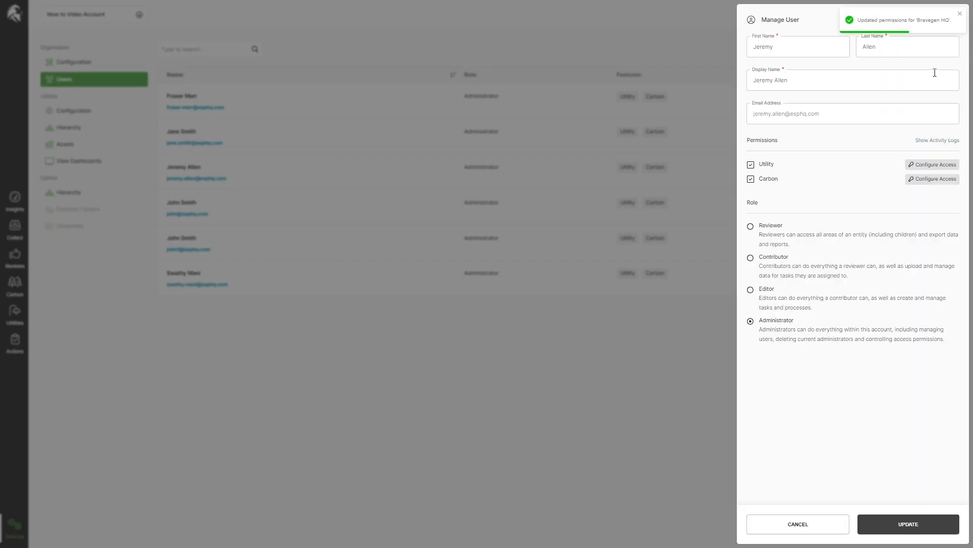
{"action": "left_click", "coordinate": [959, 15]}
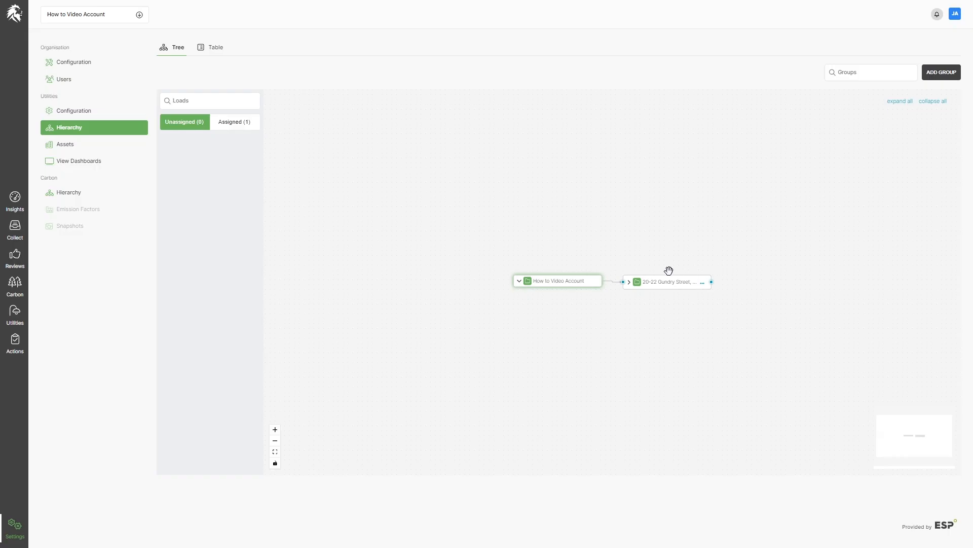
In the groups table view, remove the existing user restriction from the Gundry Street load group.
{"action": "left_click", "coordinate": [213, 49]}
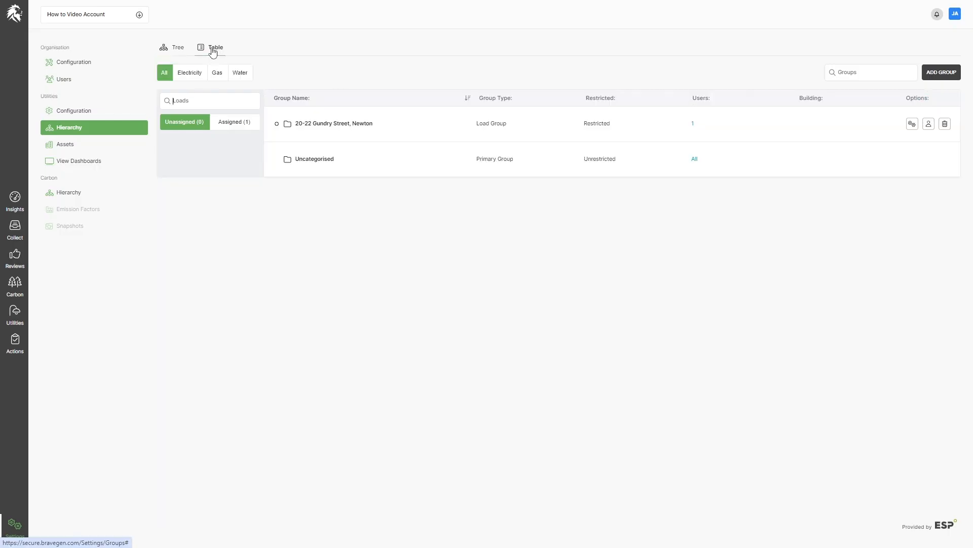
{"action": "left_click", "coordinate": [929, 125]}
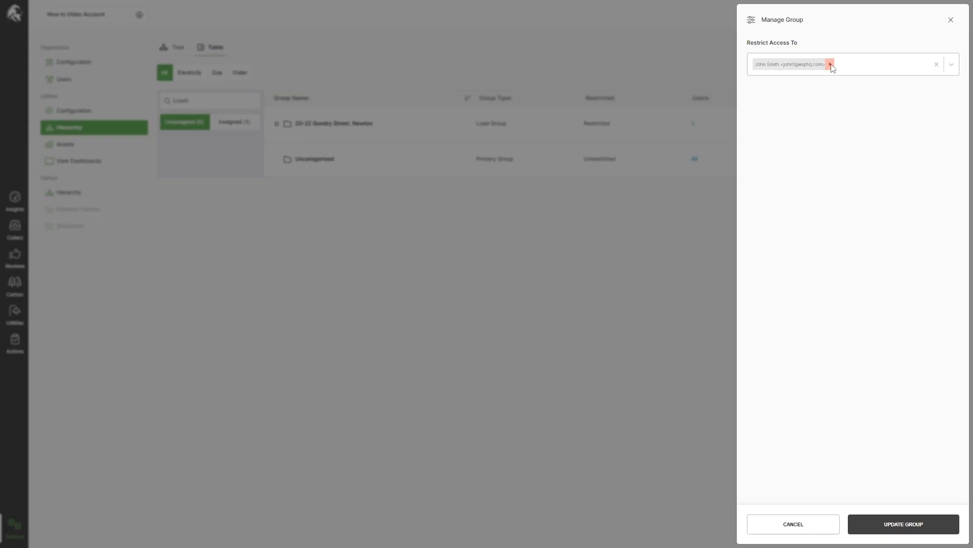
{"action": "left_click", "coordinate": [830, 65]}
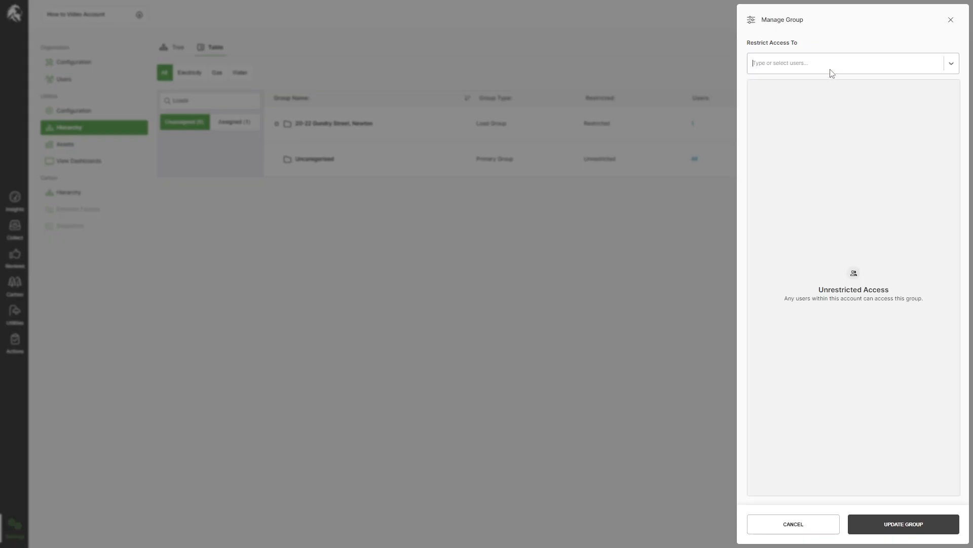
Restrict the group to the newly invited user found by 'john', save, and open the building's details.
{"action": "left_click", "coordinate": [776, 67]}
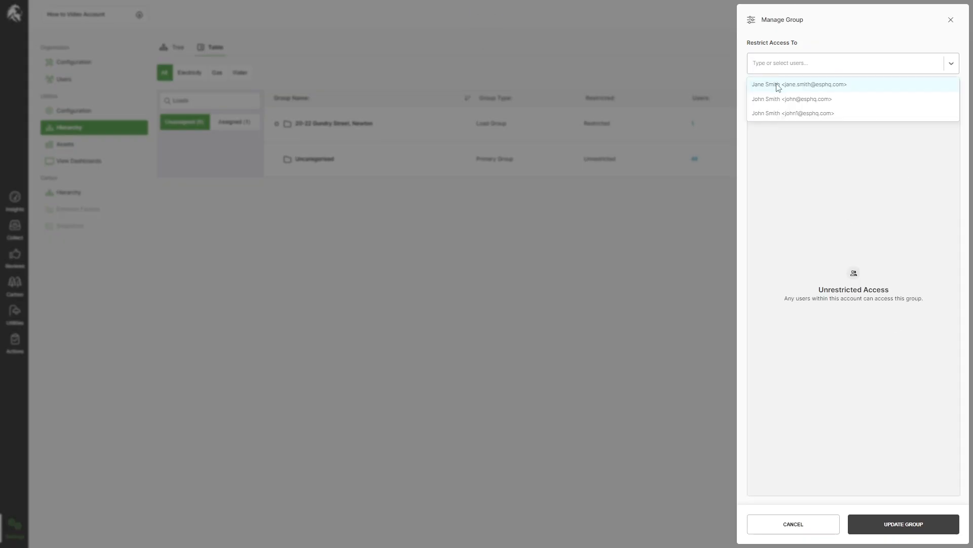
{"action": "left_click", "coordinate": [779, 85]}
{"action": "type", "text": "john"}
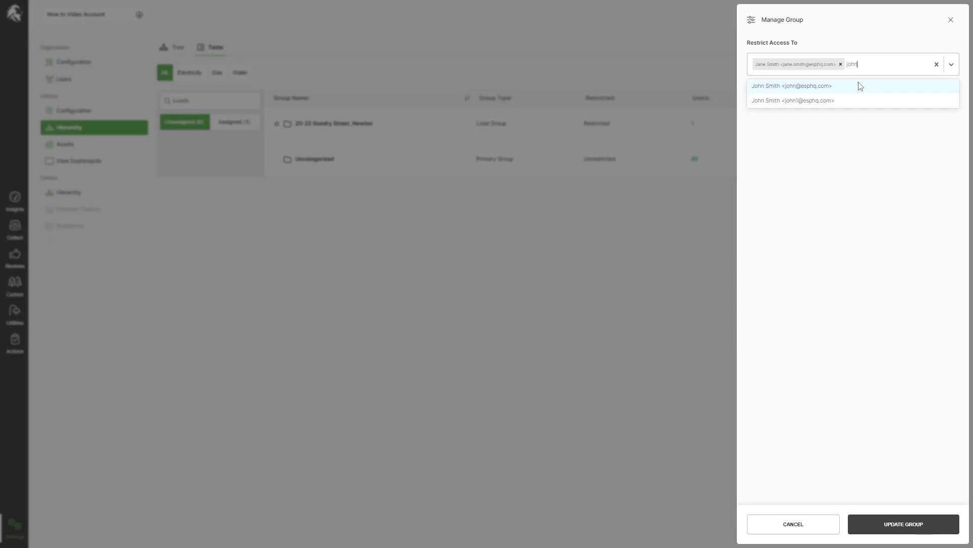
{"action": "left_click", "coordinate": [832, 91]}
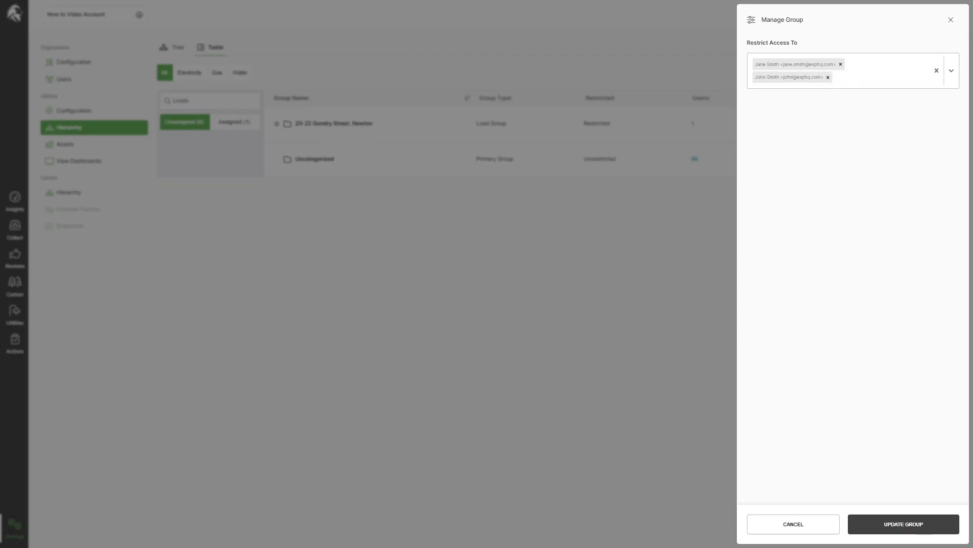
{"action": "left_click", "coordinate": [902, 522]}
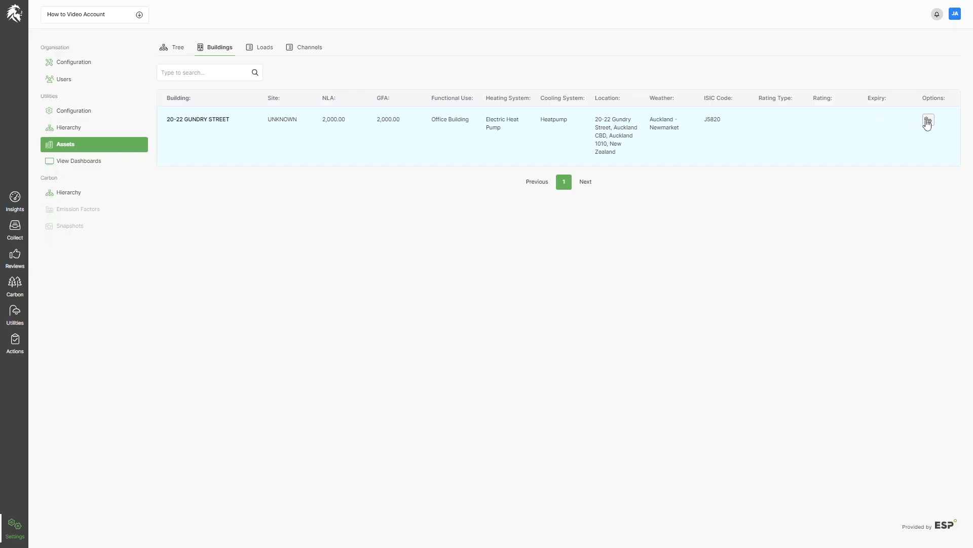
{"action": "left_click", "coordinate": [926, 122]}
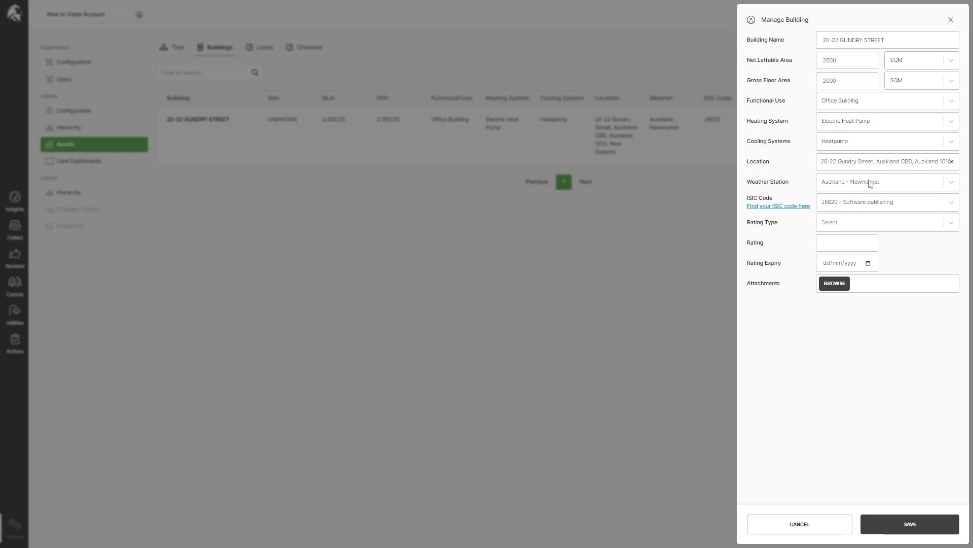
Browse the building's Functional Use and Rating Type options and file attachment, then close without saving.
{"action": "left_click", "coordinate": [953, 102]}
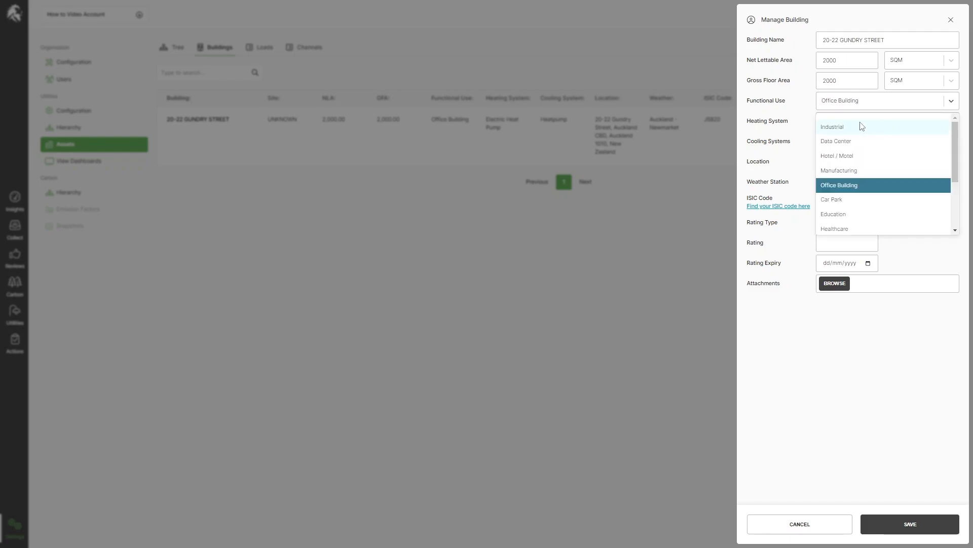
{"action": "left_click_drag", "start_coordinate": [955, 175], "coordinate": [954, 221]}
{"action": "left_click", "coordinate": [941, 339]}
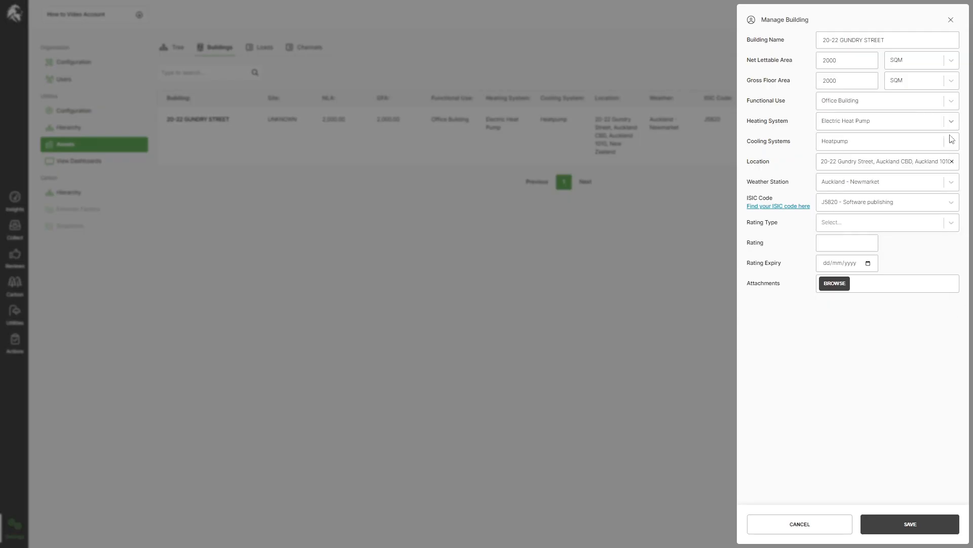
{"action": "left_click", "coordinate": [892, 225]}
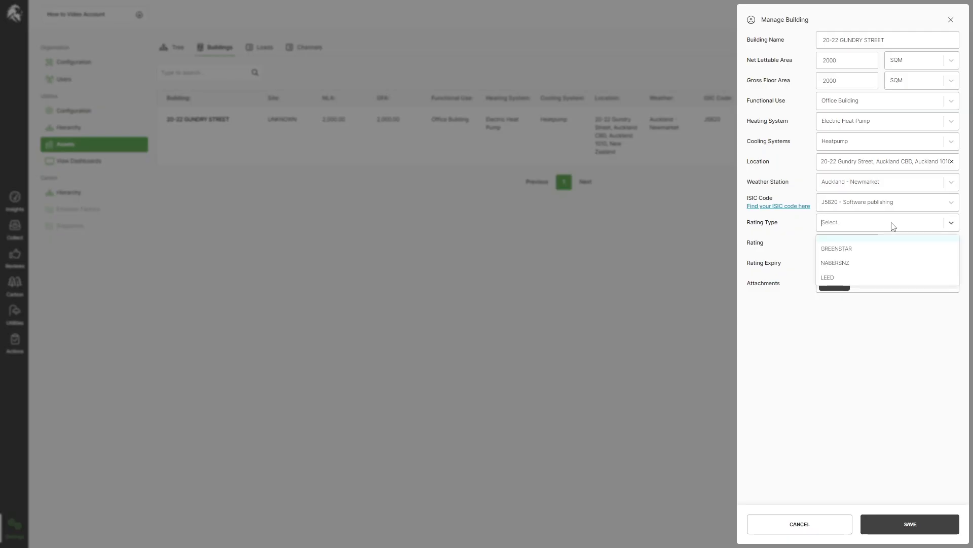
{"action": "left_click", "coordinate": [872, 325]}
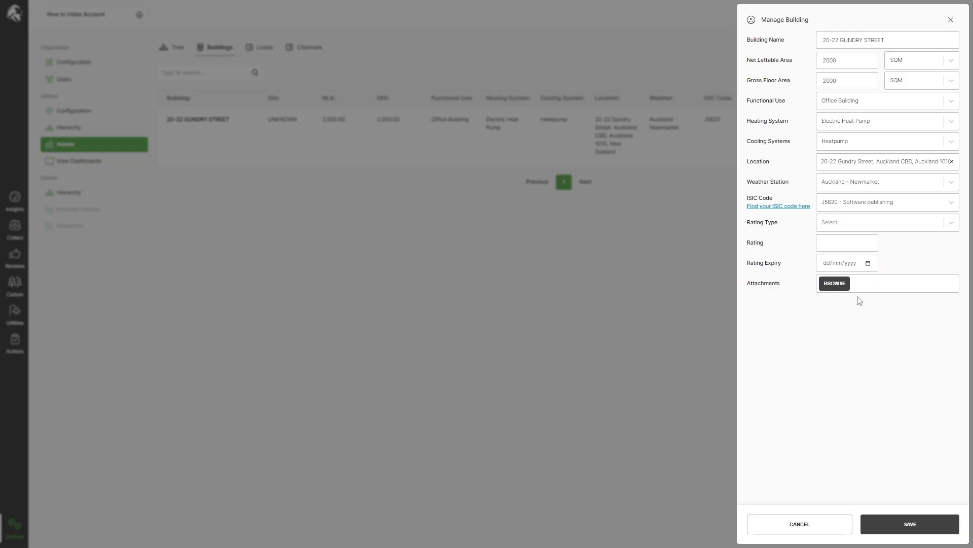
{"action": "left_click", "coordinate": [842, 287]}
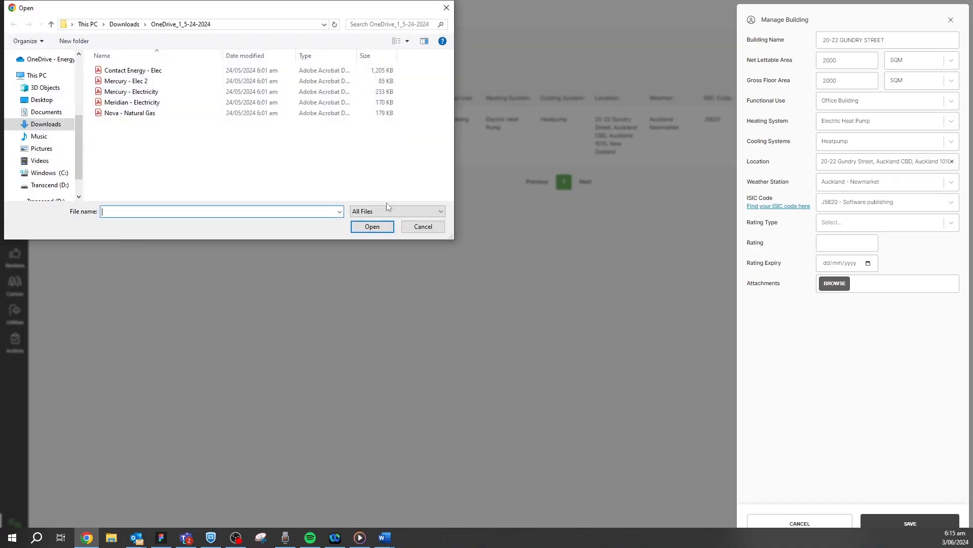
{"action": "left_click", "coordinate": [421, 227]}
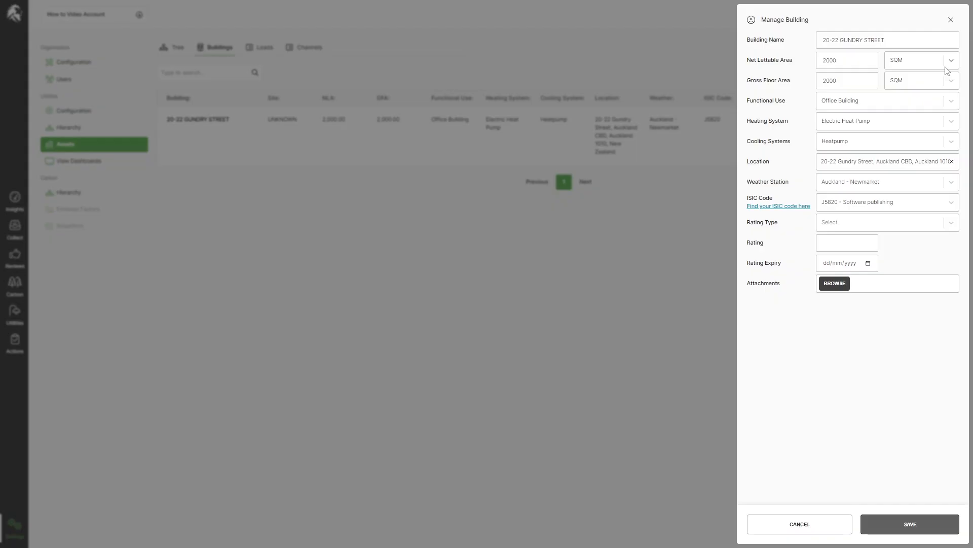
{"action": "left_click", "coordinate": [951, 20]}
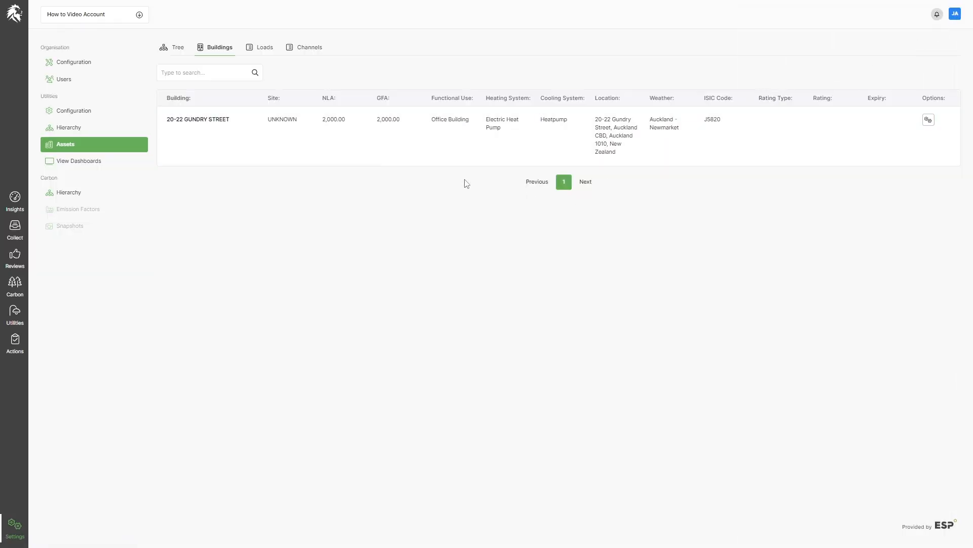
On the Loads list, relabel the Gundry Main Incomer load 'Gundry Street Main Incomer' and save.
{"action": "left_click", "coordinate": [260, 51]}
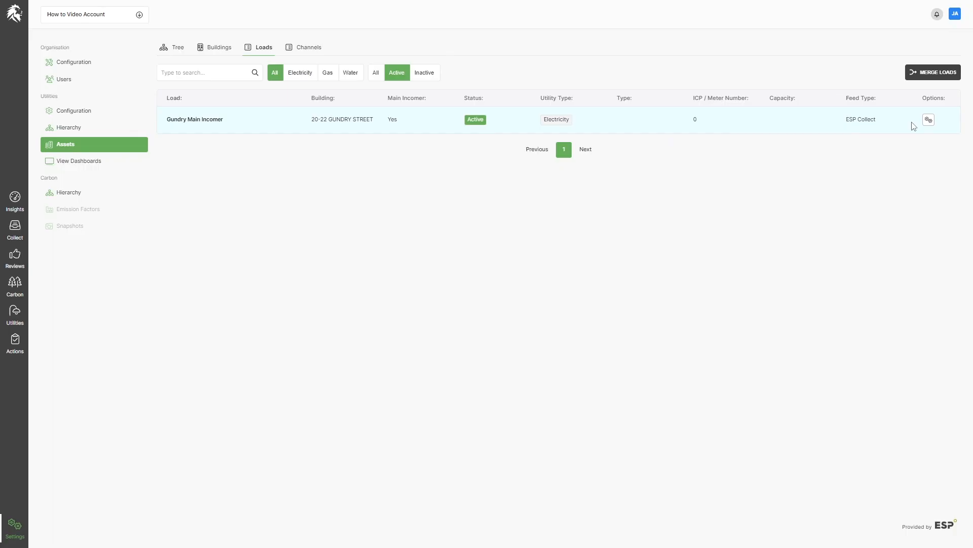
{"action": "left_click", "coordinate": [929, 121]}
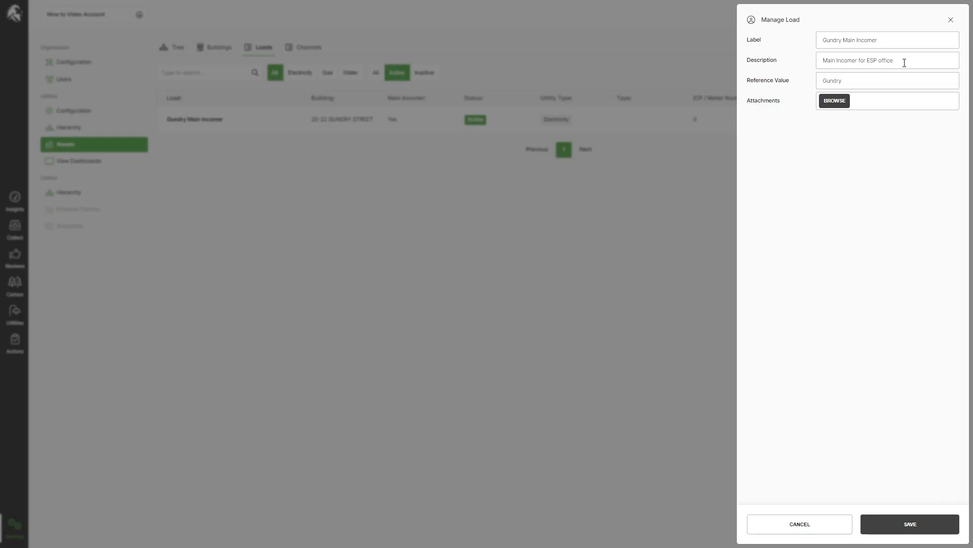
{"action": "left_click", "coordinate": [888, 46]}
{"action": "key", "text": "BackSpace"}
{"action": "key", "text": "BackSpace"}
{"action": "key", "text": "BackSpace"}
{"action": "key", "text": "BackSpace"}
{"action": "key", "text": "BackSpace"}
{"action": "key", "text": "BackSpace"}
{"action": "key", "text": "BackSpace"}
{"action": "key", "text": "BackSpace"}
{"action": "key", "text": "BackSpace"}
{"action": "key", "text": "BackSpace"}
{"action": "key", "text": "BackSpace"}
{"action": "key", "text": "BackSpace"}
{"action": "type", "text": "Street Main Incomer"}
{"action": "left_click", "coordinate": [912, 523]}
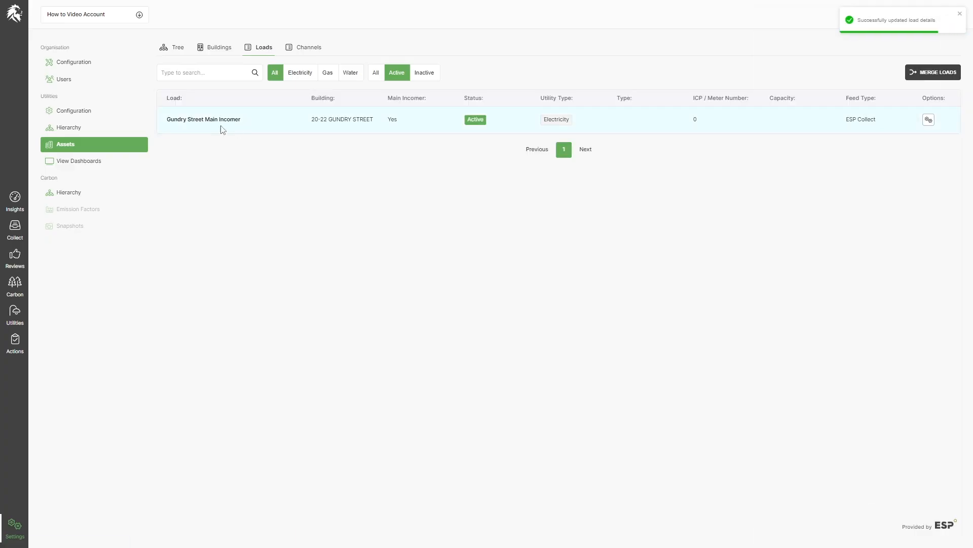
Check the Channels list.
{"action": "left_click", "coordinate": [307, 53]}
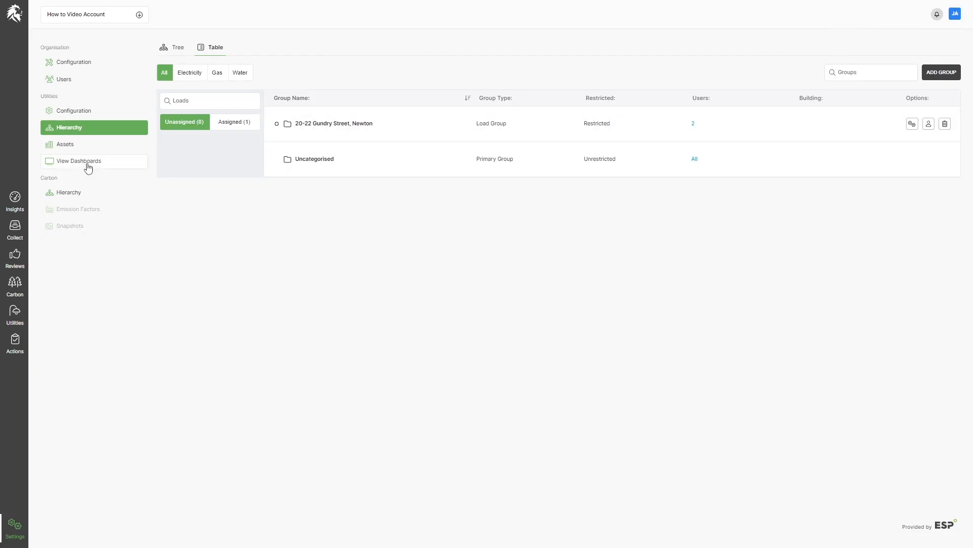
Go to the Insights welcome page.
{"action": "left_click", "coordinate": [74, 113]}
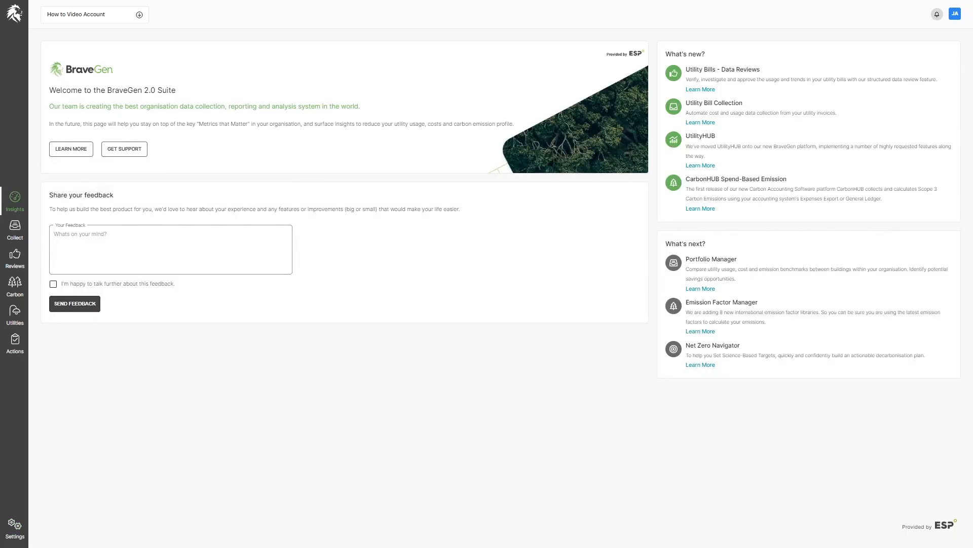